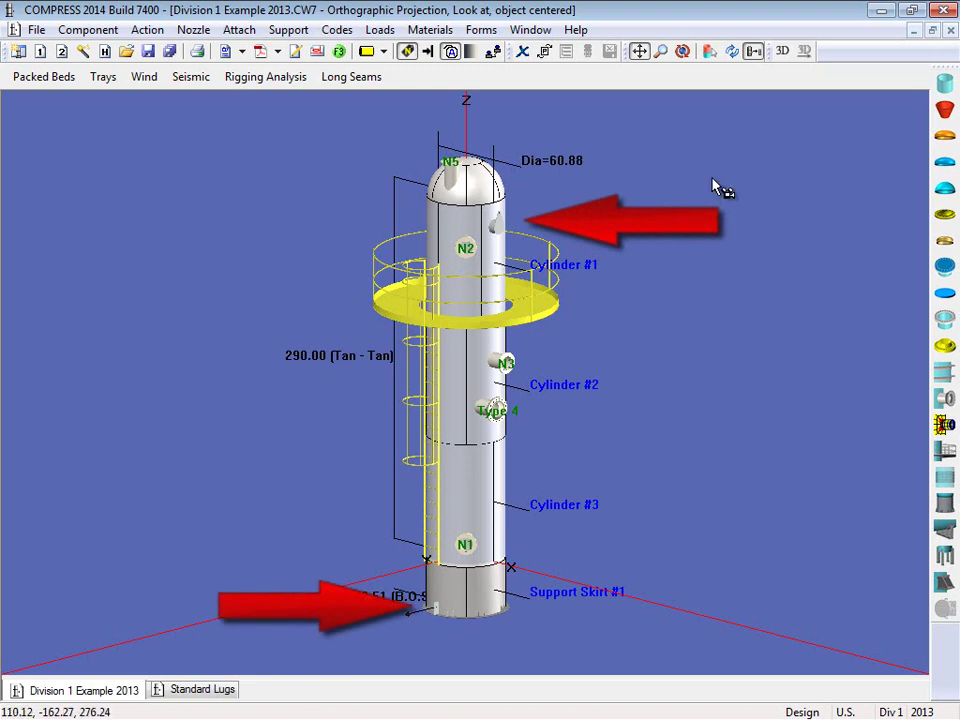
Rotate the tower model one way and then back to inspect the trunnions.
left_click(684, 52)
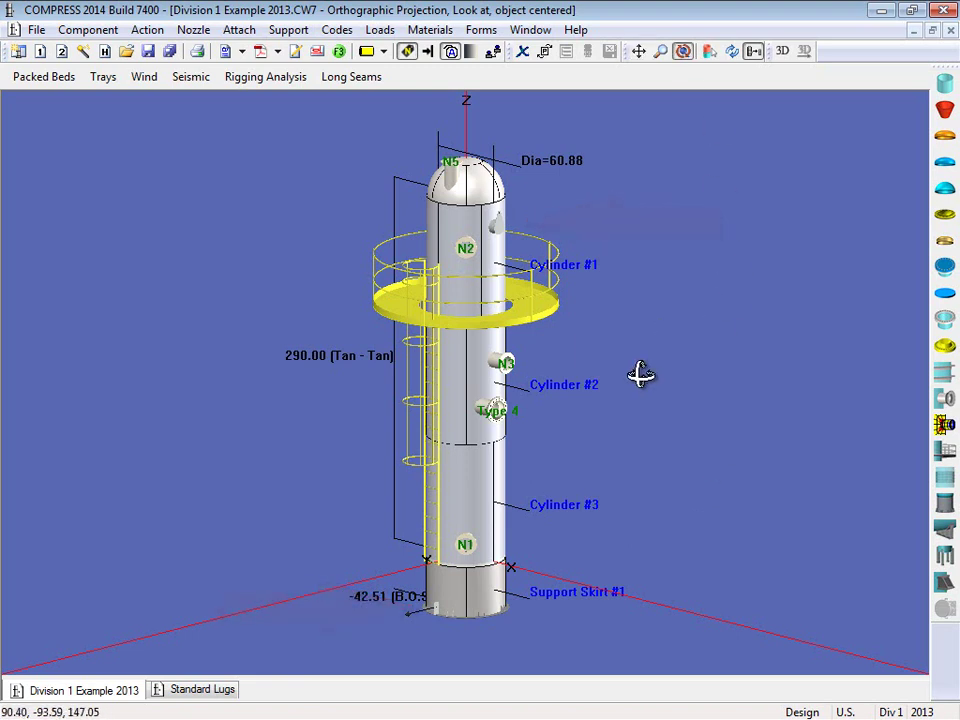
left_click_drag(639, 375, 735, 377)
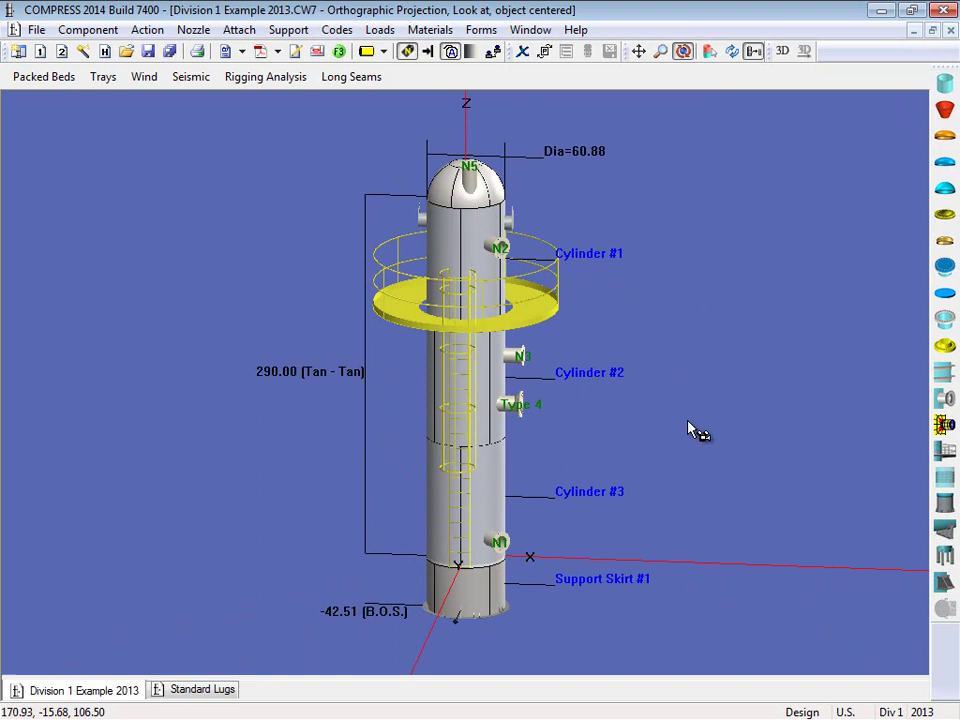
left_click_drag(673, 426, 594, 446)
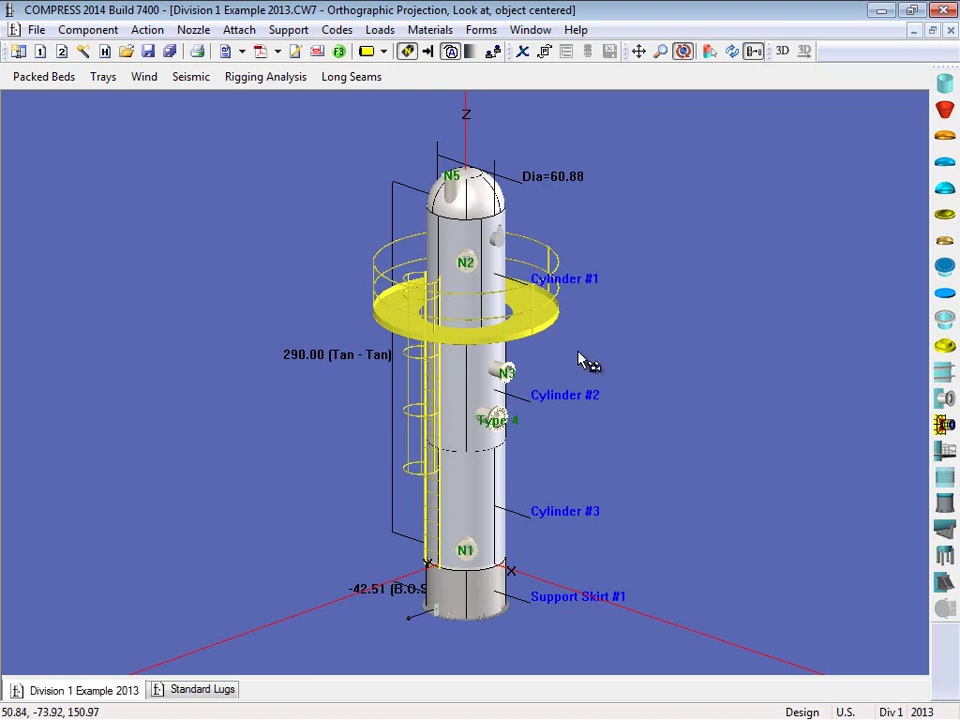
left_click(498, 243)
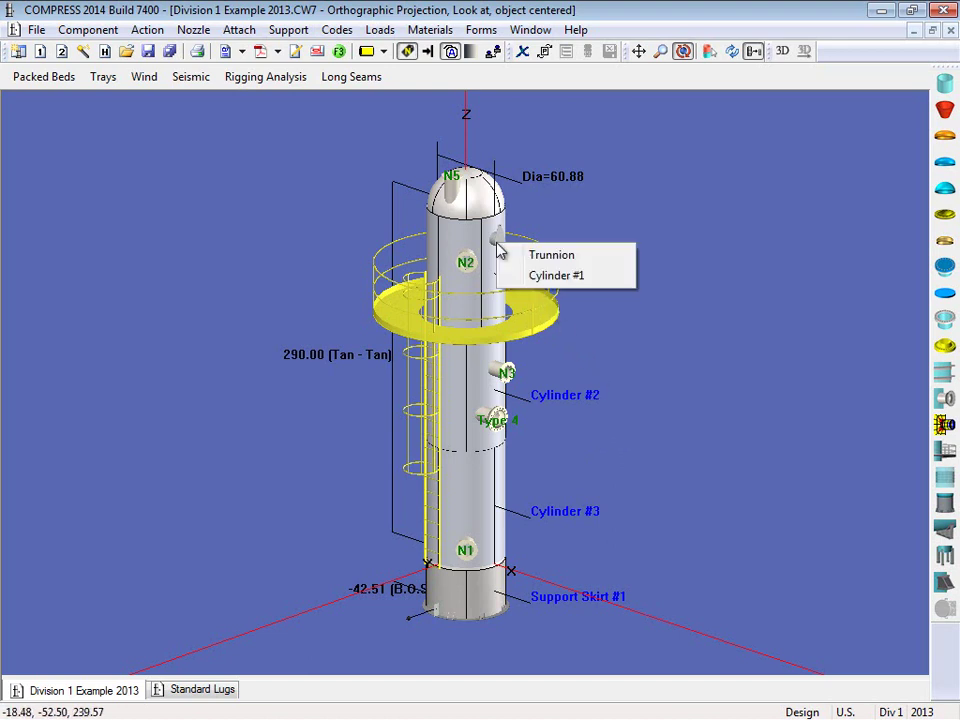
left_click(552, 255)
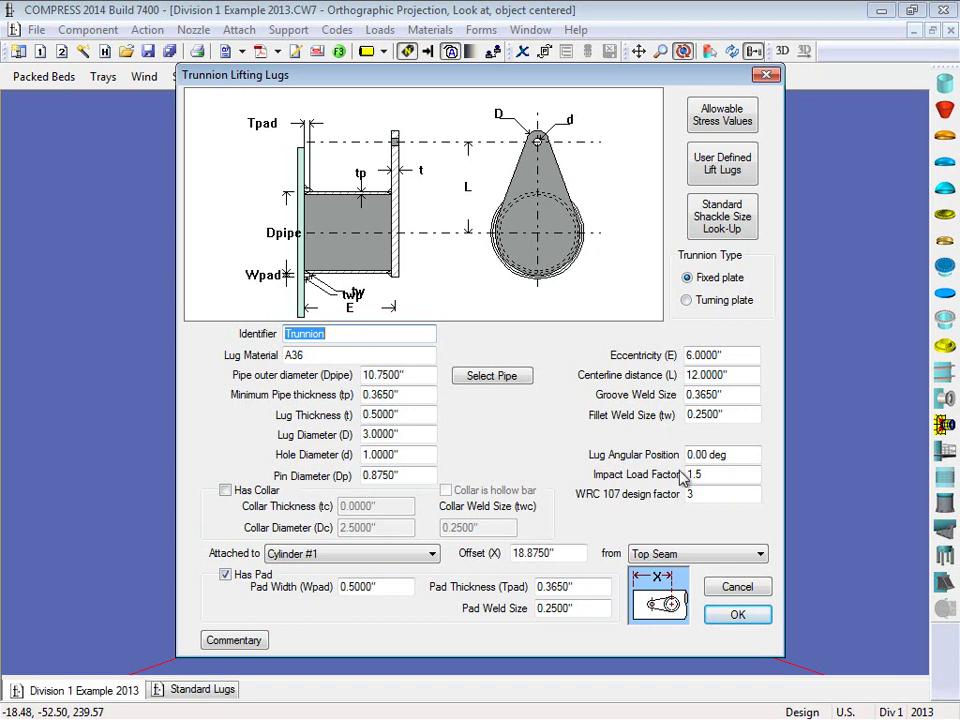
left_click(722, 614)
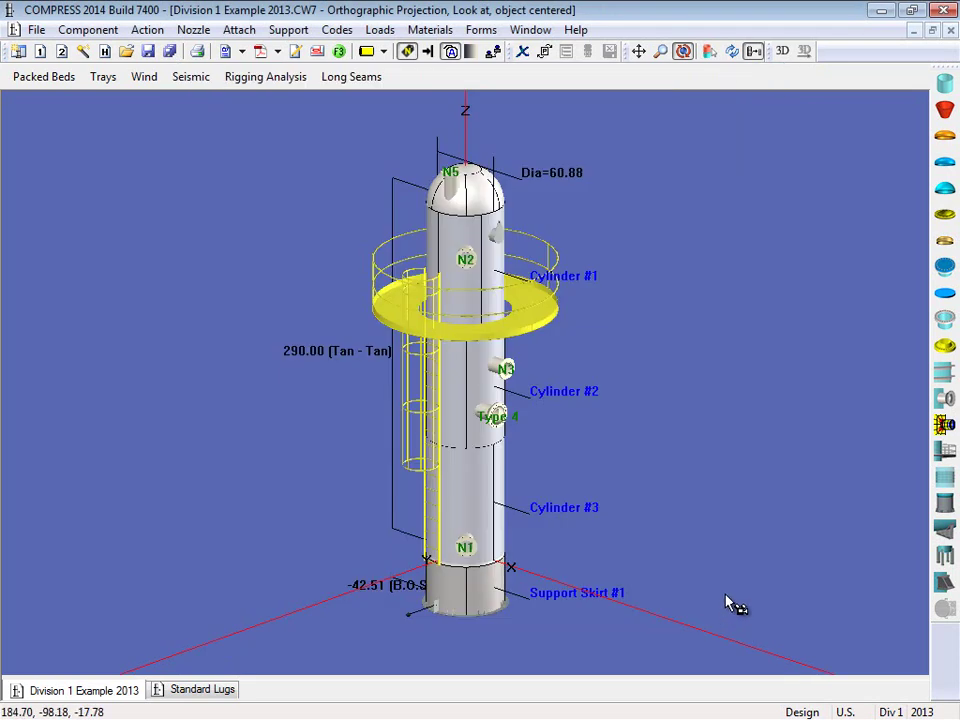
Delete the Trunnion lifting lug through Action > Delete, confirming the removal.
left_click(147, 30)
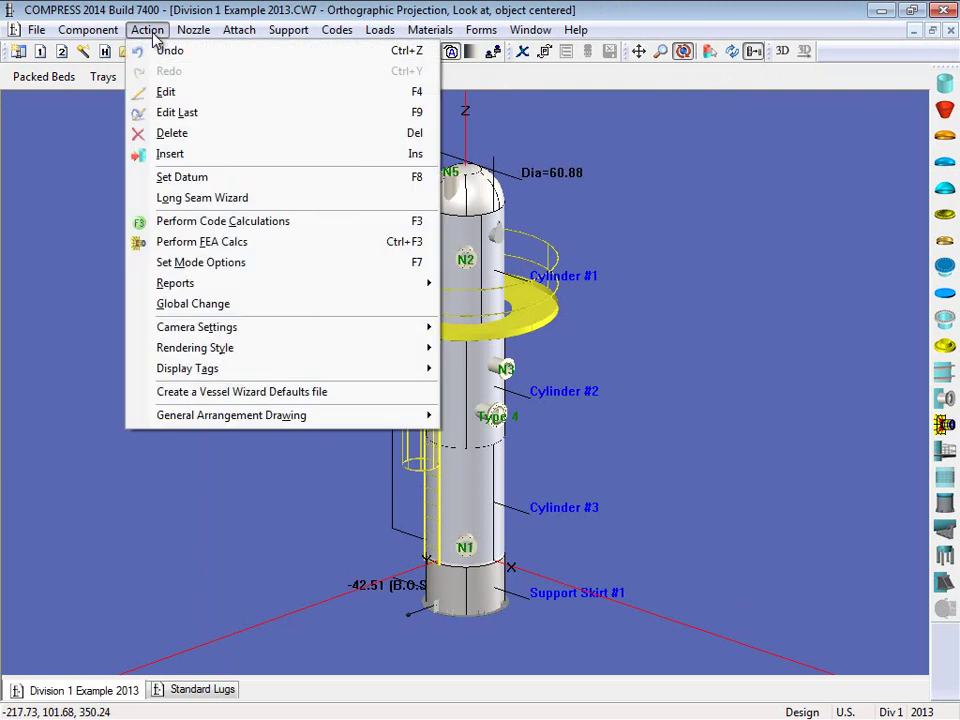
left_click(196, 141)
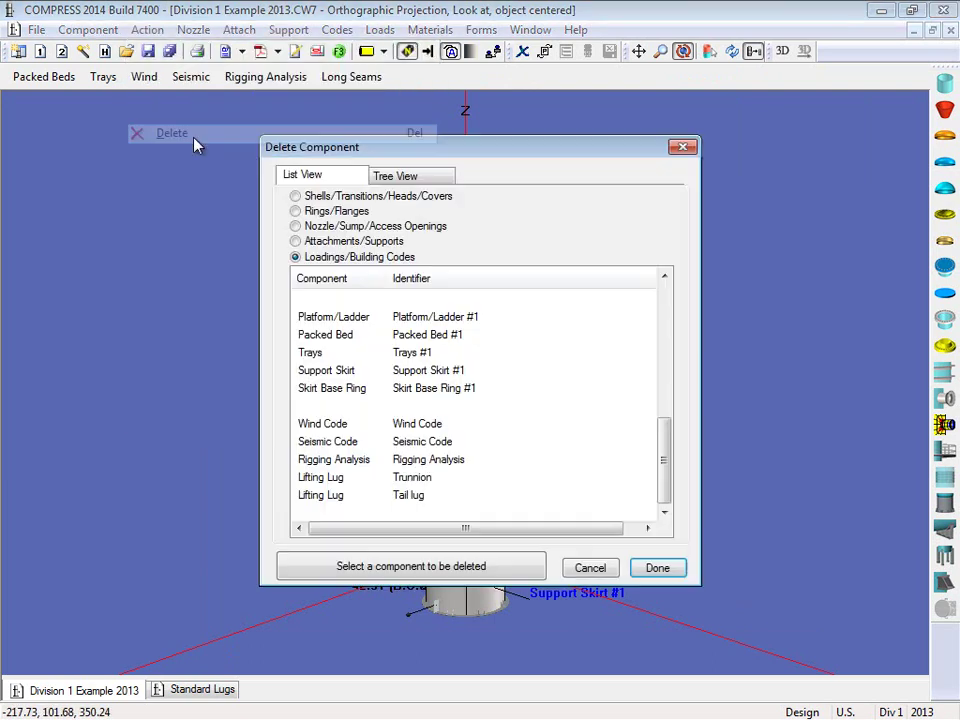
left_click(318, 478)
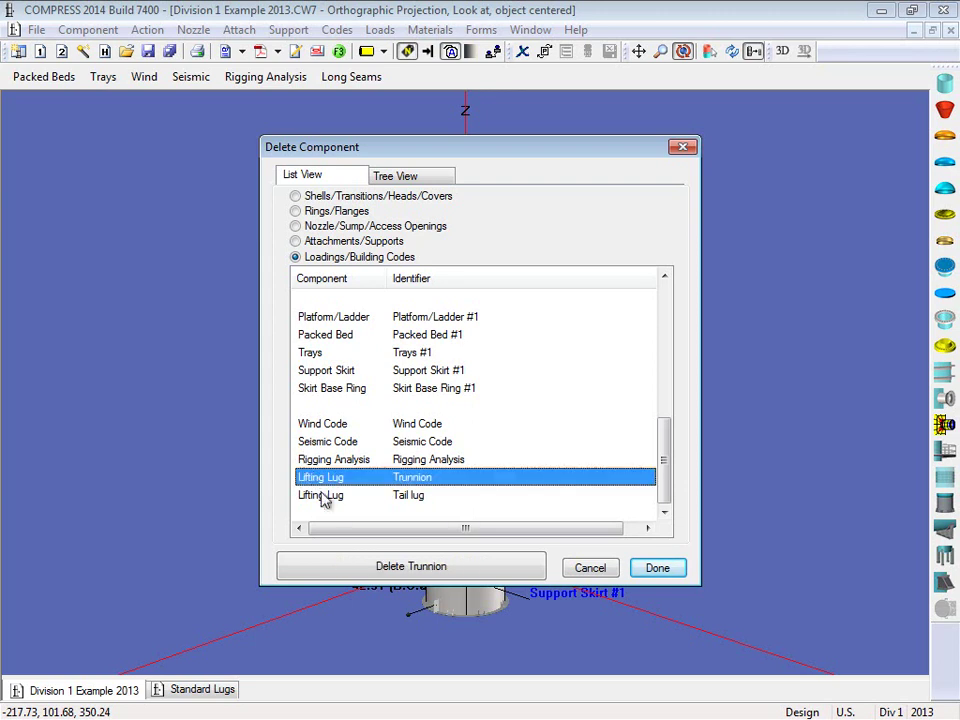
left_click(400, 568)
left_click(517, 396)
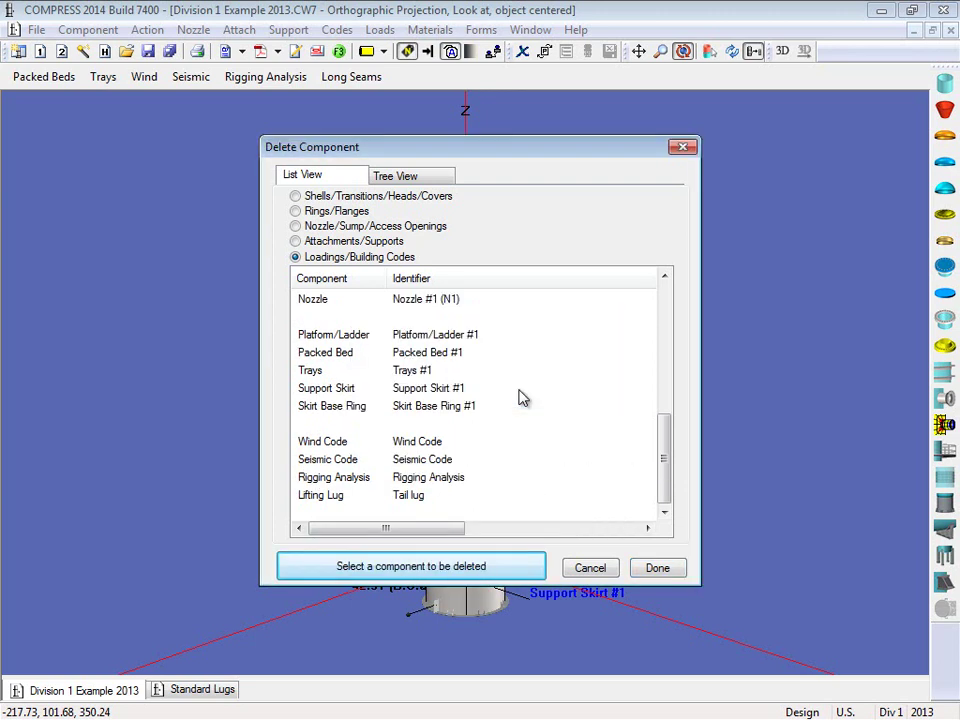
left_click(675, 568)
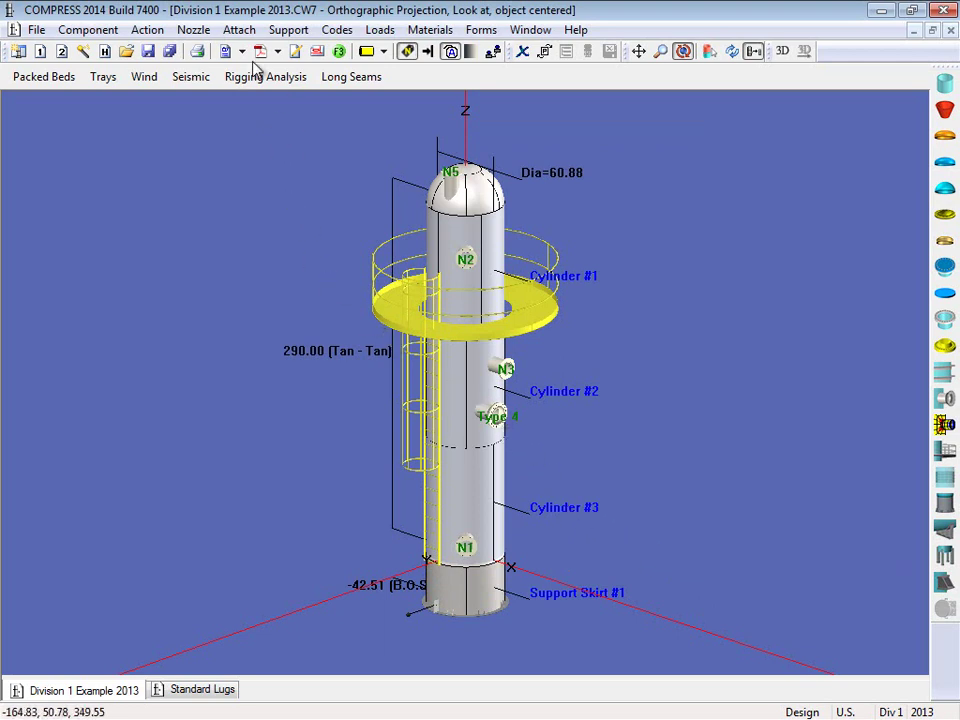
Attach a Top Ear Type lifting lug from the Rigging / Lift Lug menu.
left_click(240, 30)
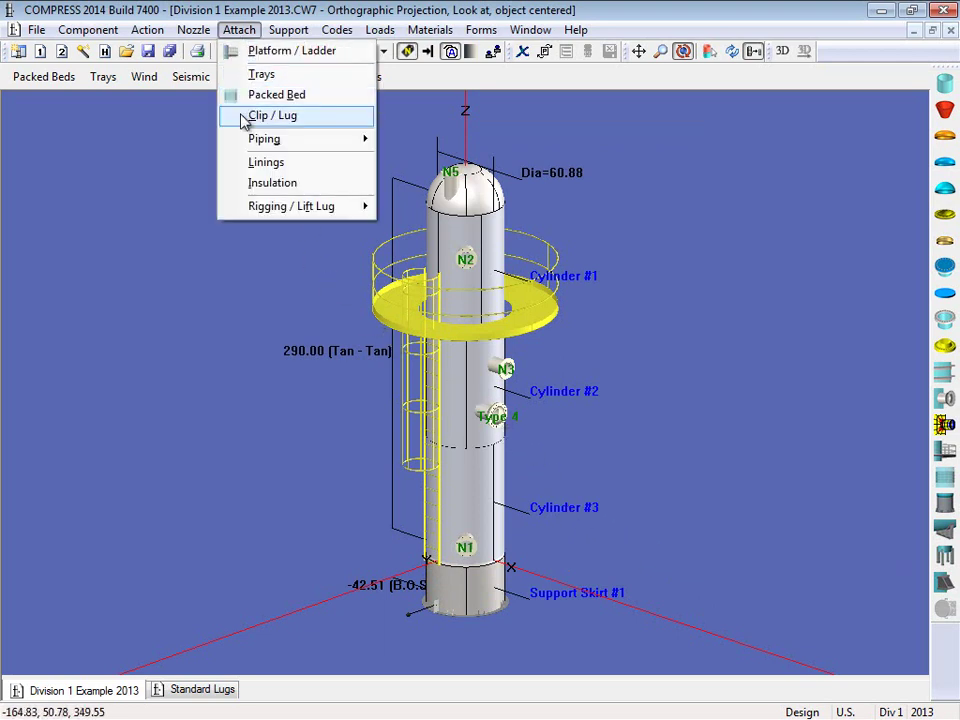
mouse_move(242, 208)
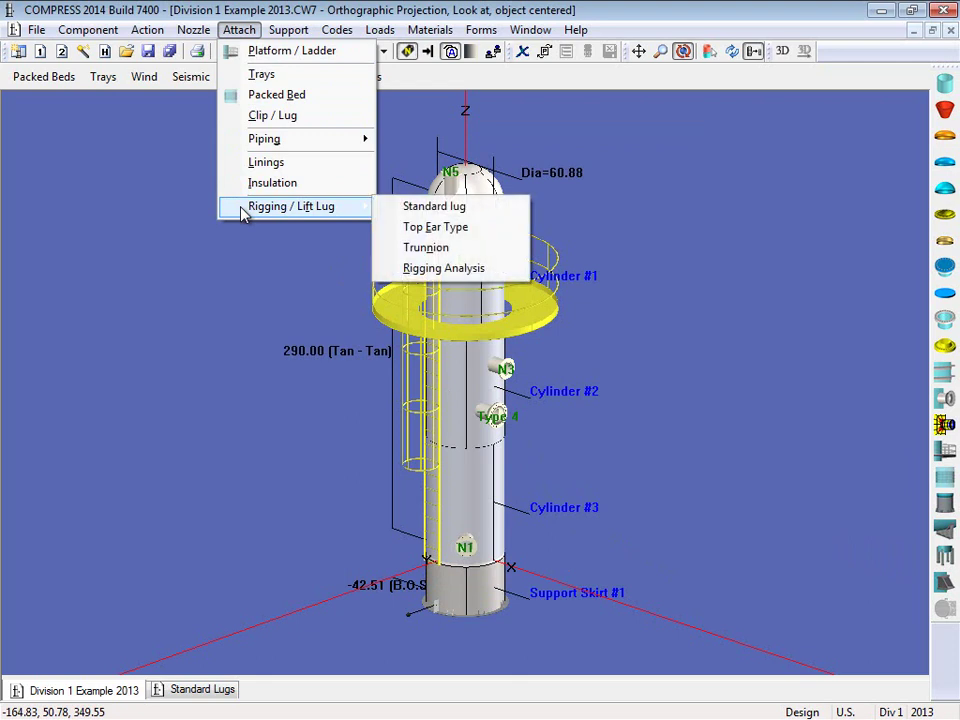
left_click(481, 230)
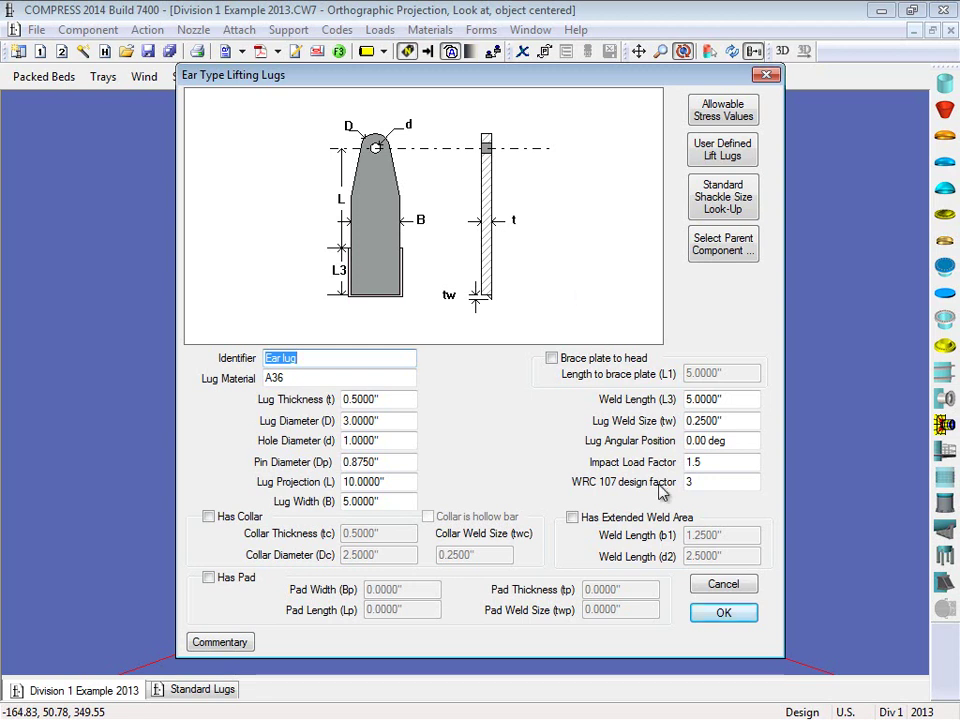
left_click(712, 610)
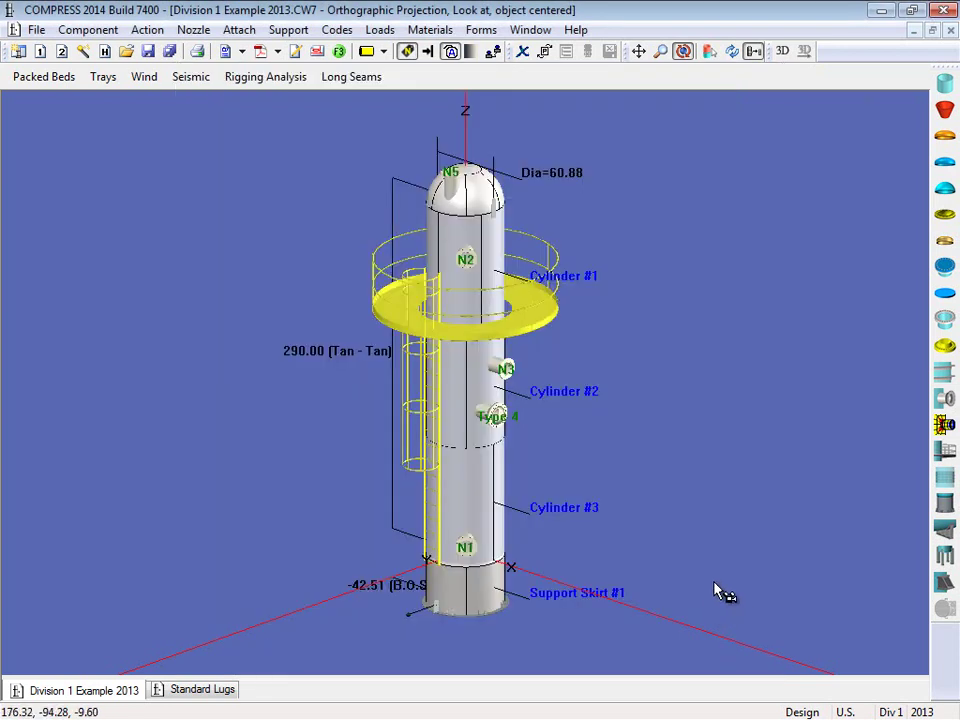
scroll(503, 167, "up", 2)
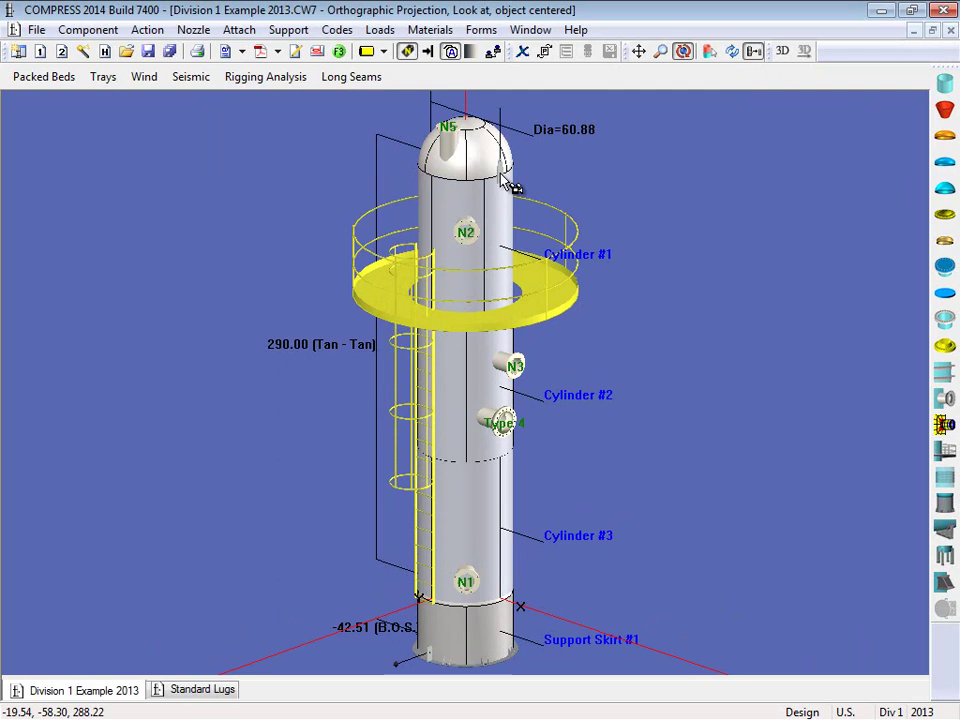
left_click(639, 51)
scroll(514, 238, "up", 4)
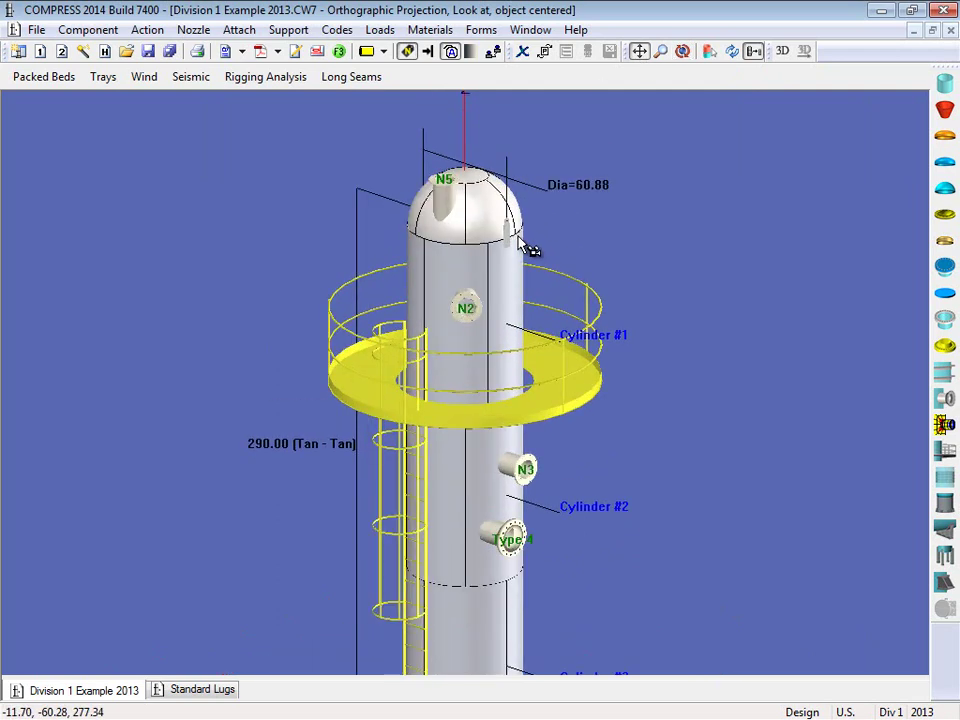
left_click_drag(515, 269, 508, 212)
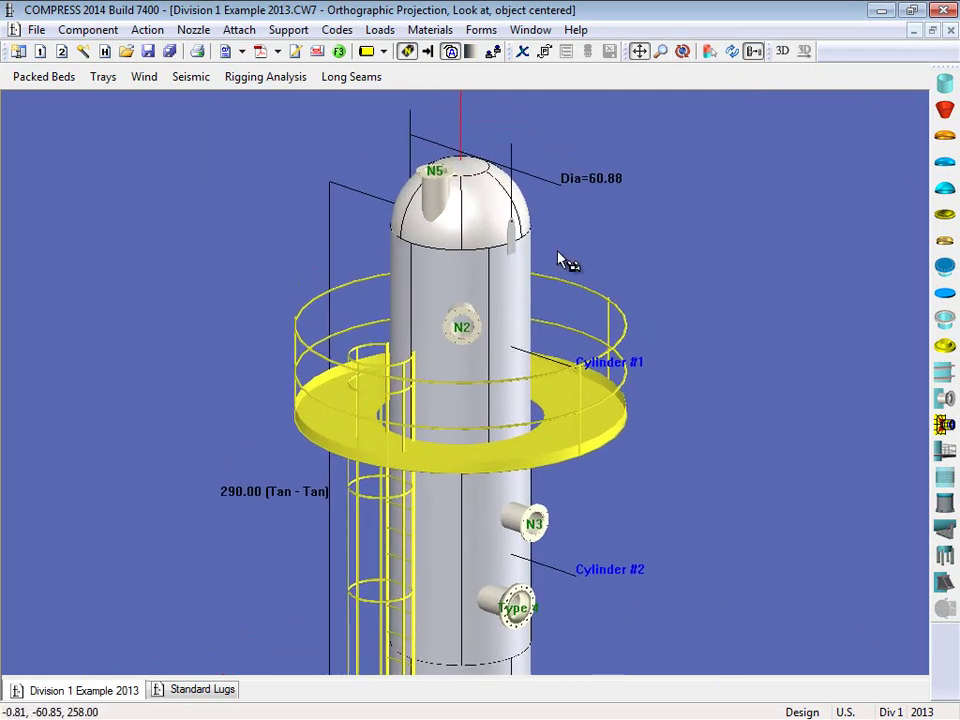
scroll(566, 261, "down", 5)
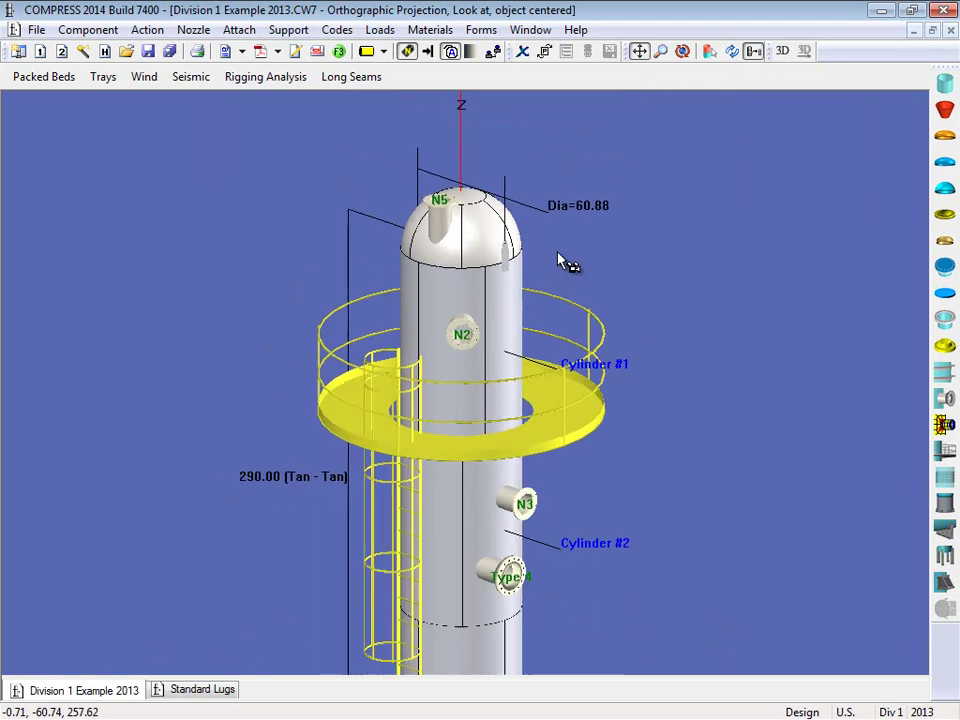
left_click_drag(533, 371, 595, 329)
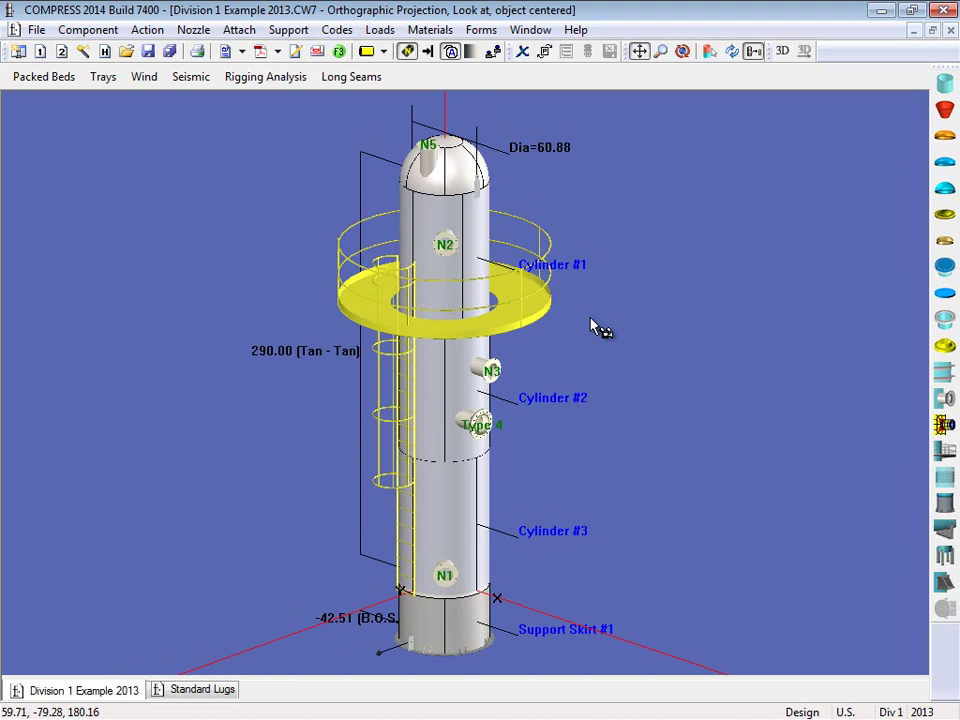
Open the Rigging Analysis Preview, review the 265 psi maximum bending stress, and accept it.
left_click(271, 84)
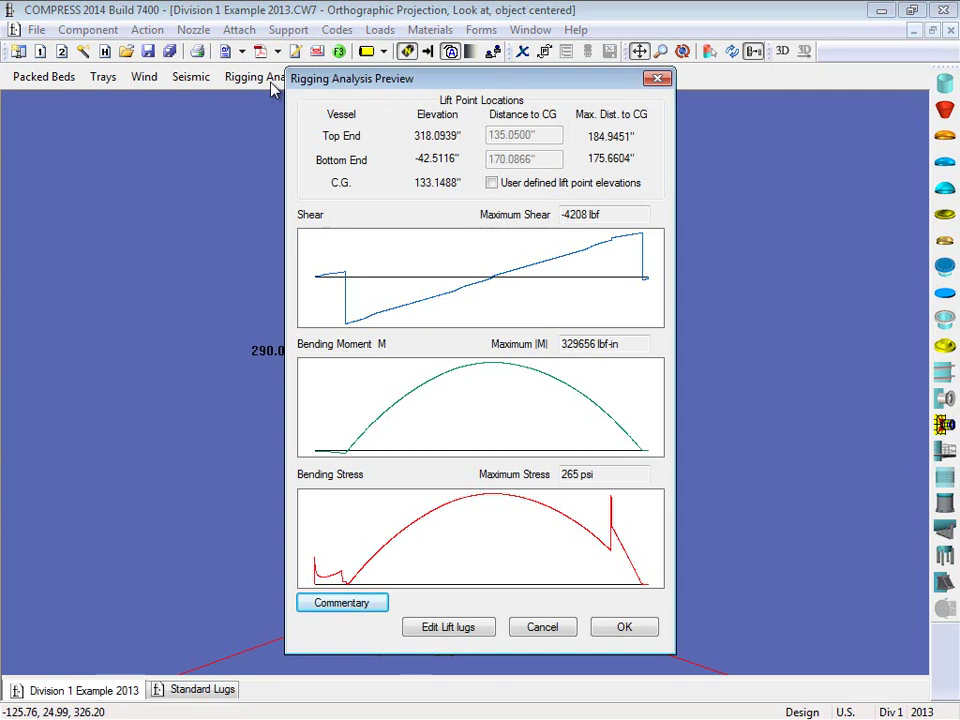
left_click(622, 627)
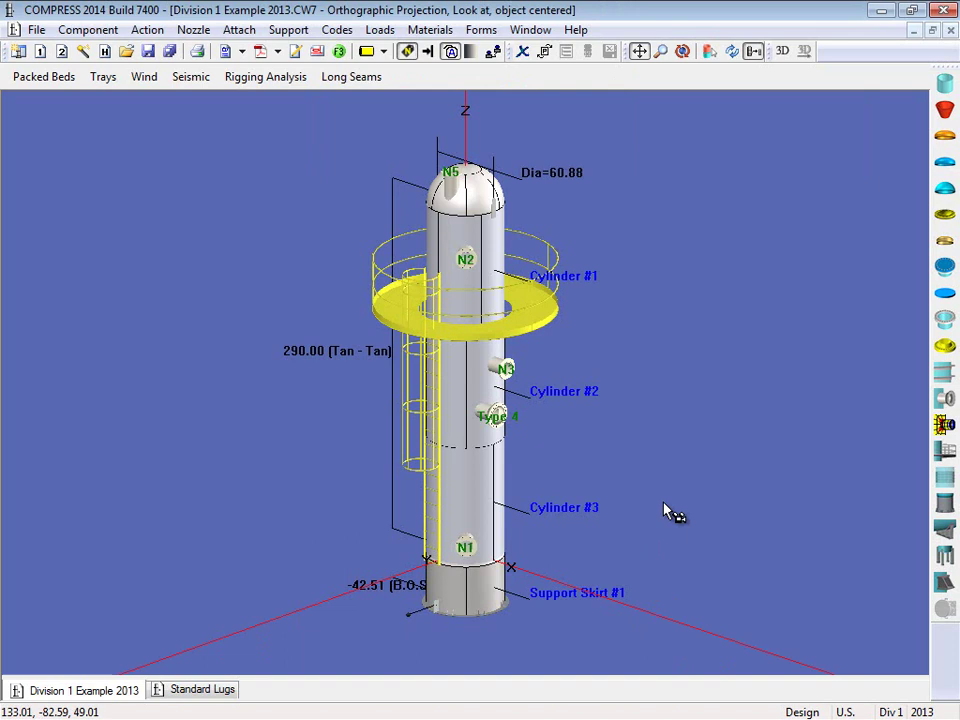
left_click(219, 690)
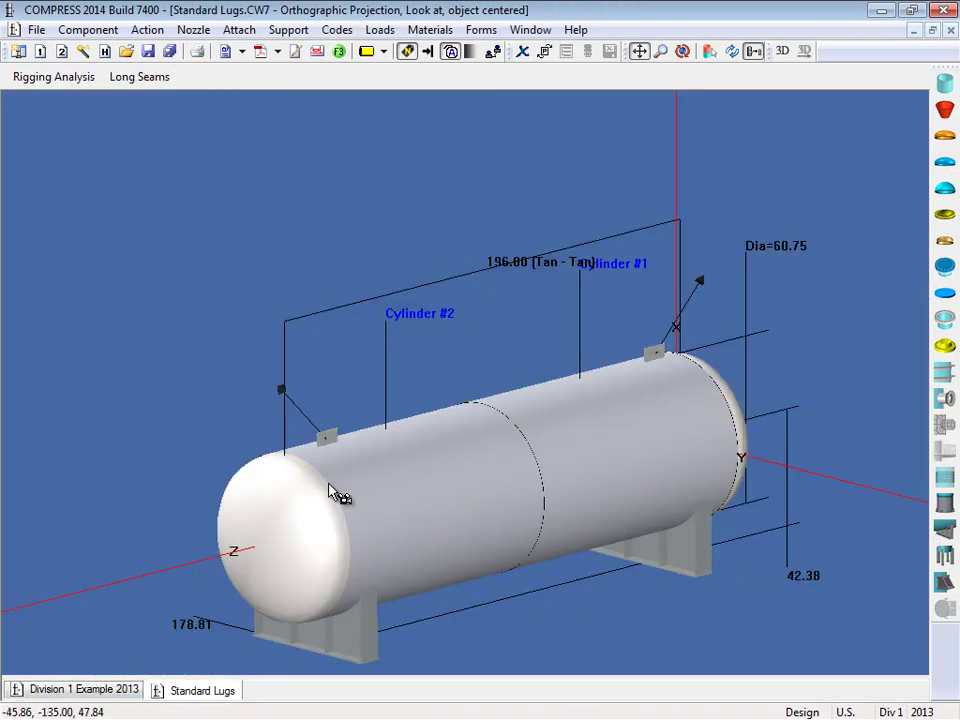
left_click_drag(331, 491, 338, 403)
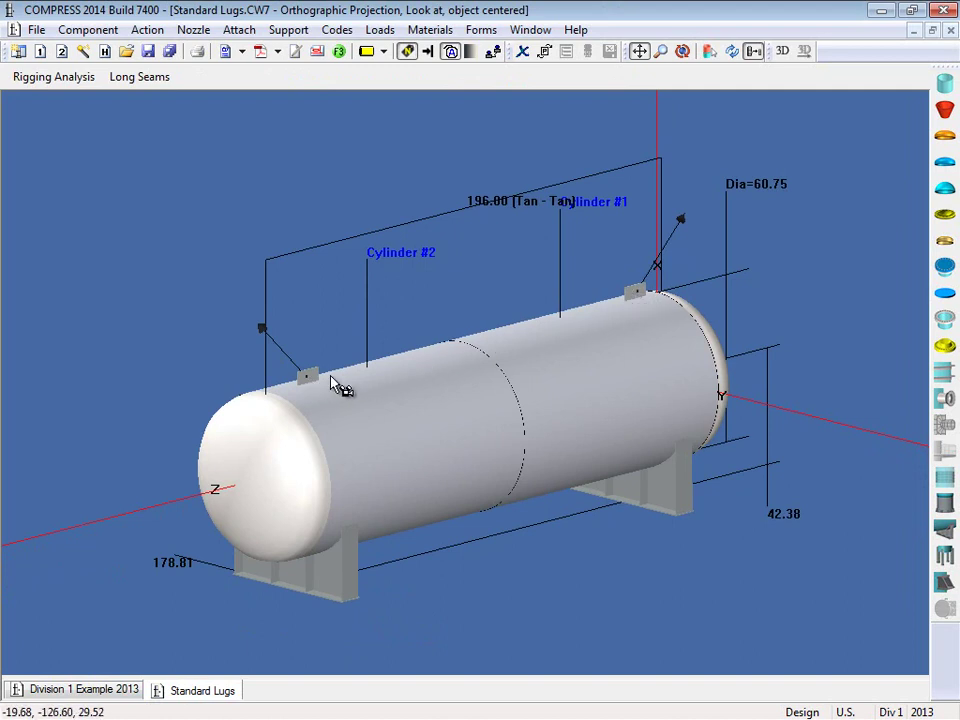
left_click(349, 392)
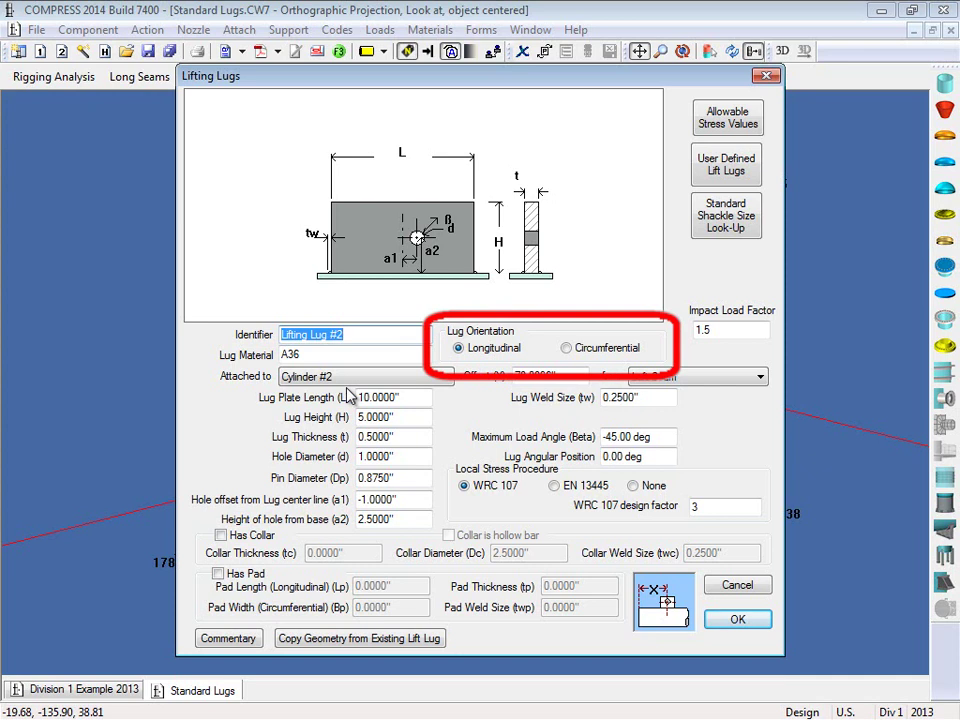
left_click(587, 355)
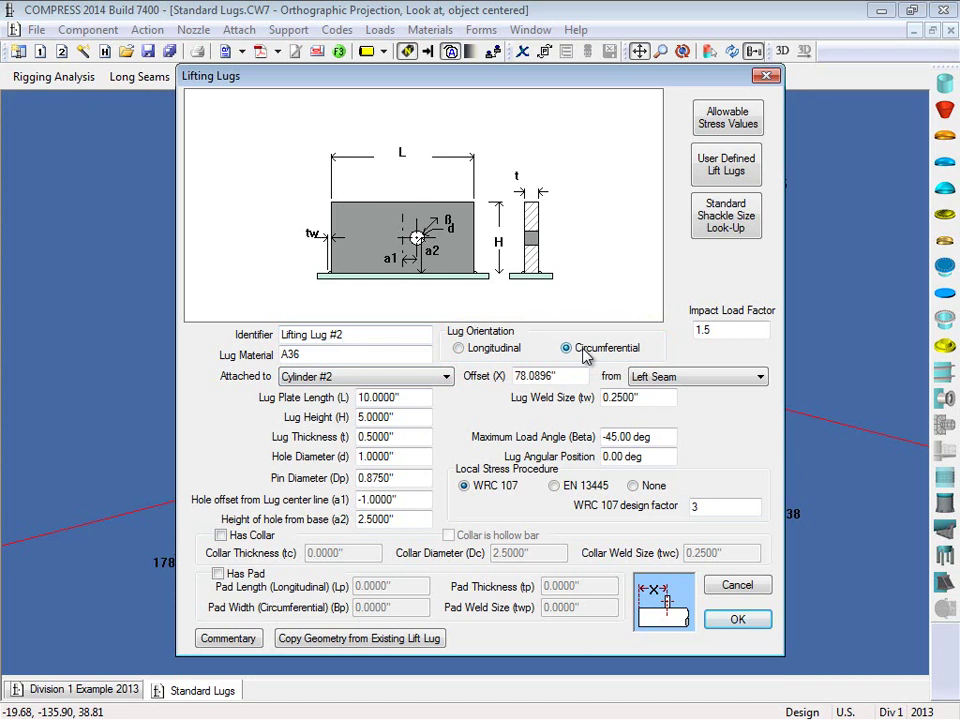
left_click(458, 348)
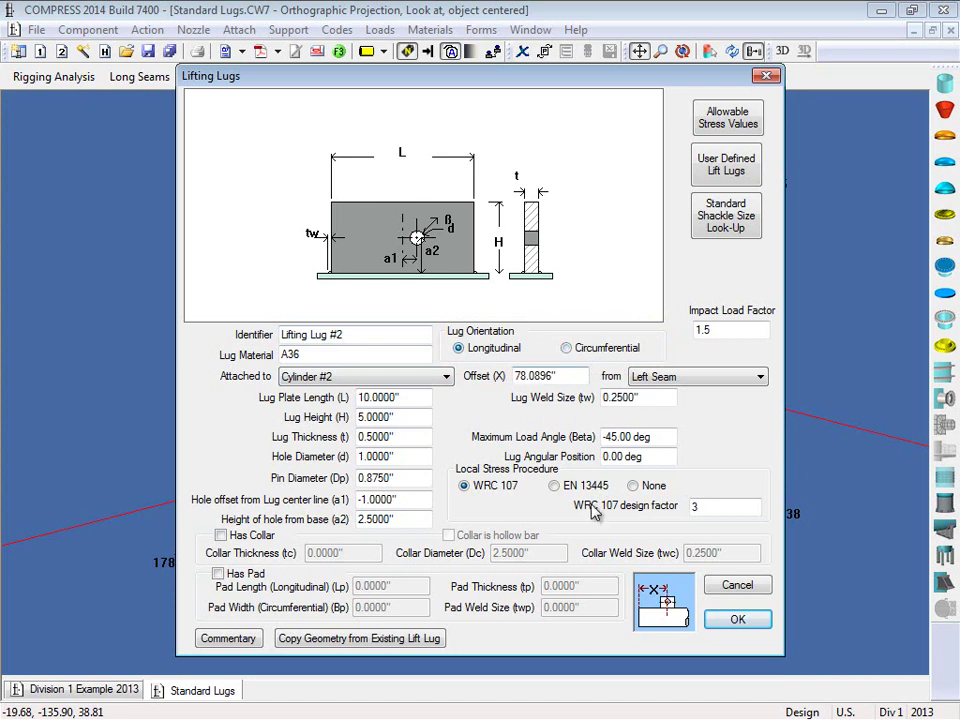
left_click(737, 619)
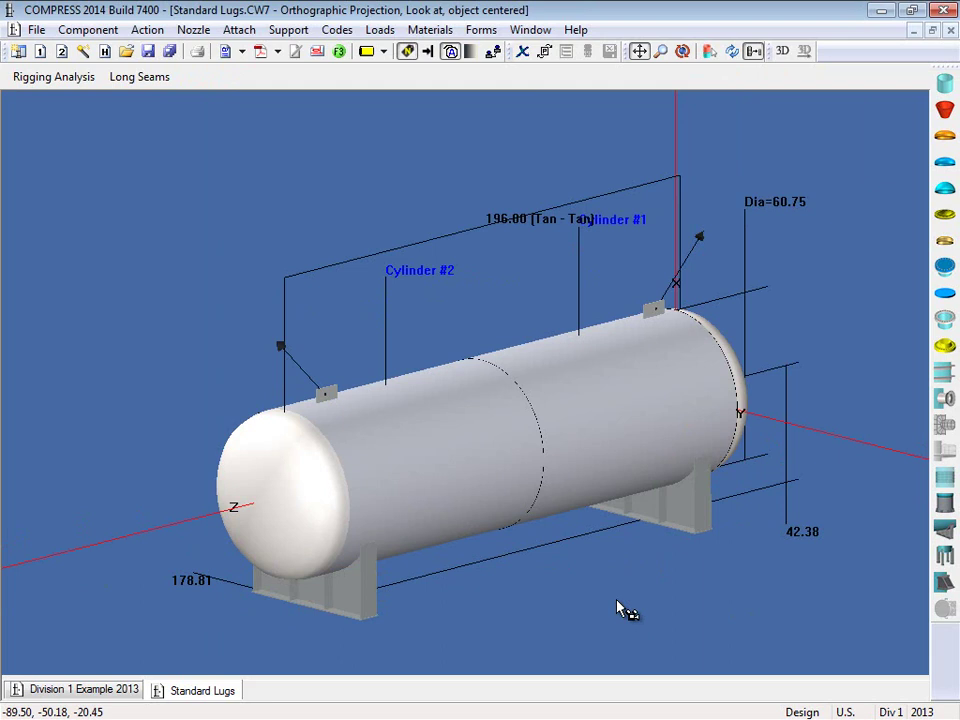
Switch back to Division 1 Example 2013 and run its code calculations to generate the report.
left_click(105, 690)
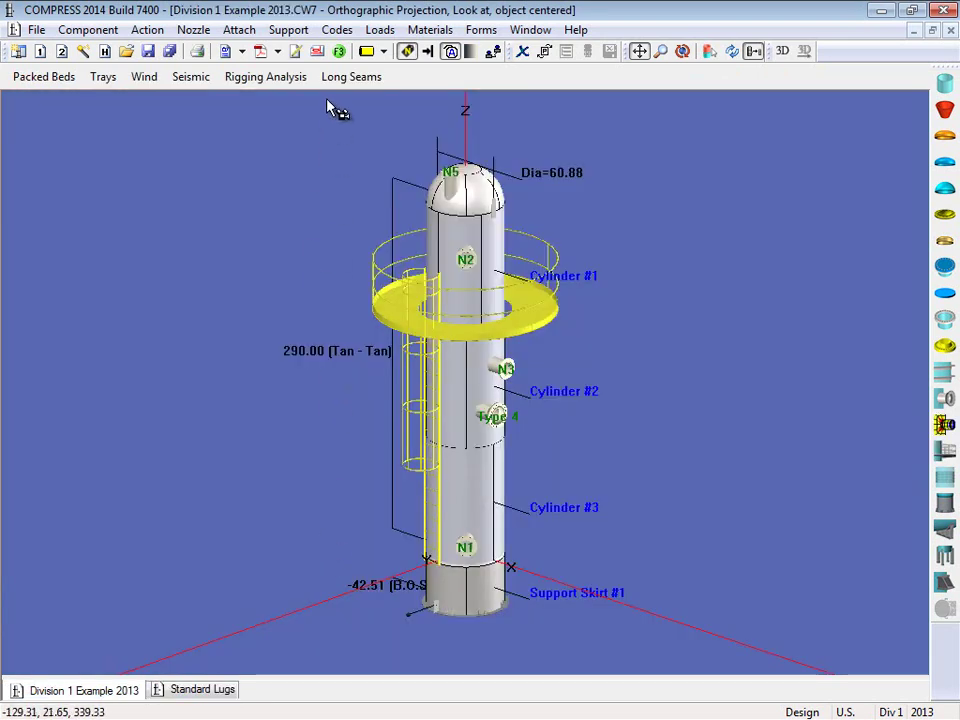
left_click(339, 53)
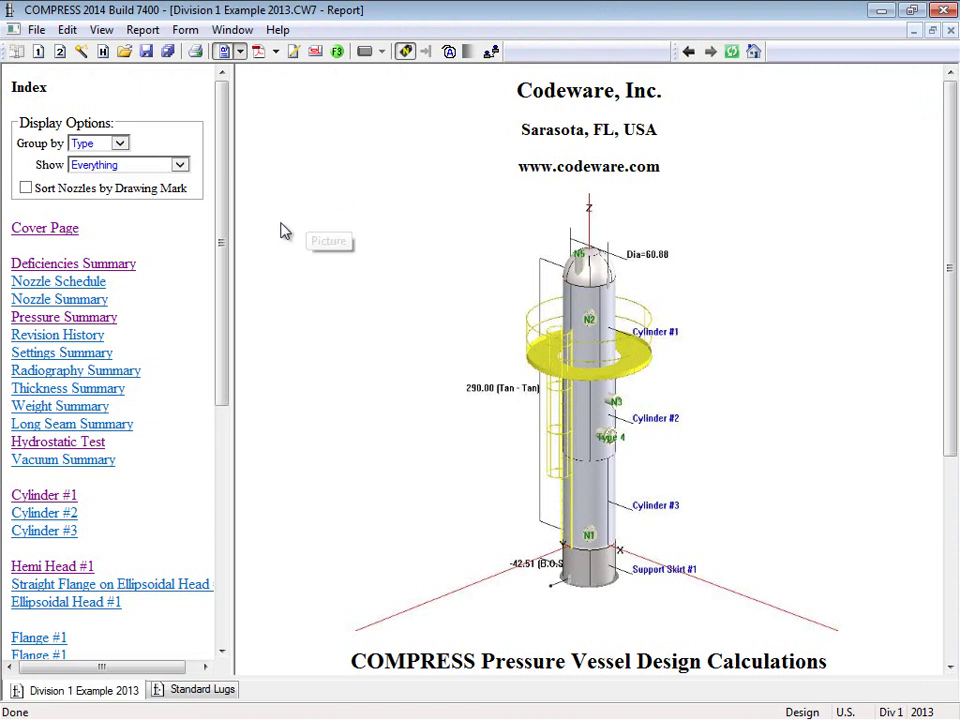
left_click_drag(224, 246, 204, 495)
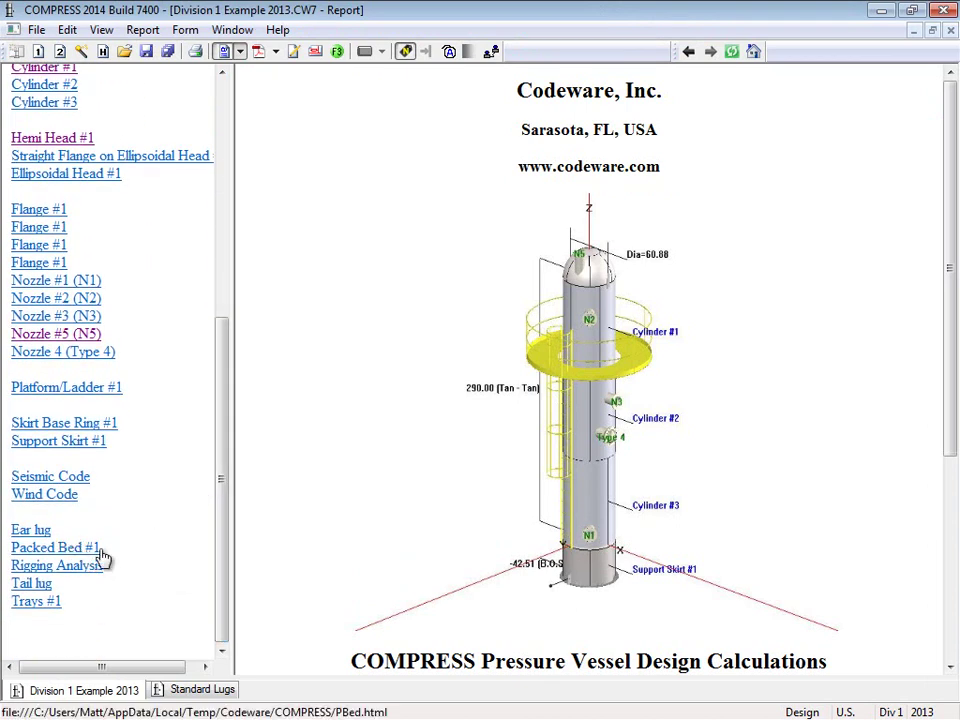
Show the report's Ear lug section and scroll through its geometry, summary and lift forces.
left_click(38, 530)
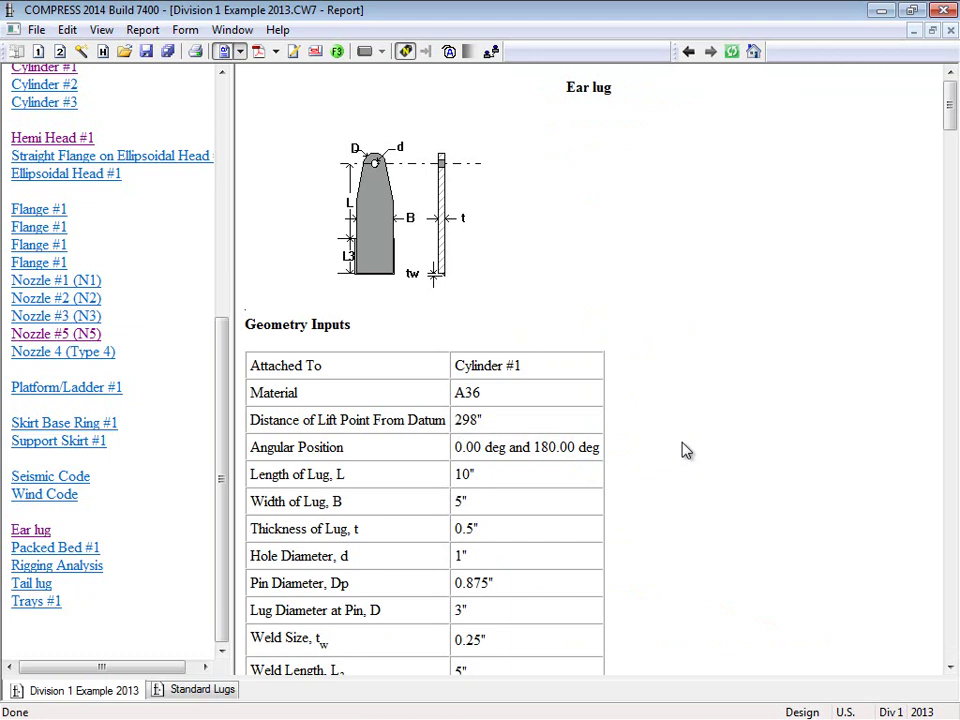
scroll(686, 451, "down", 10)
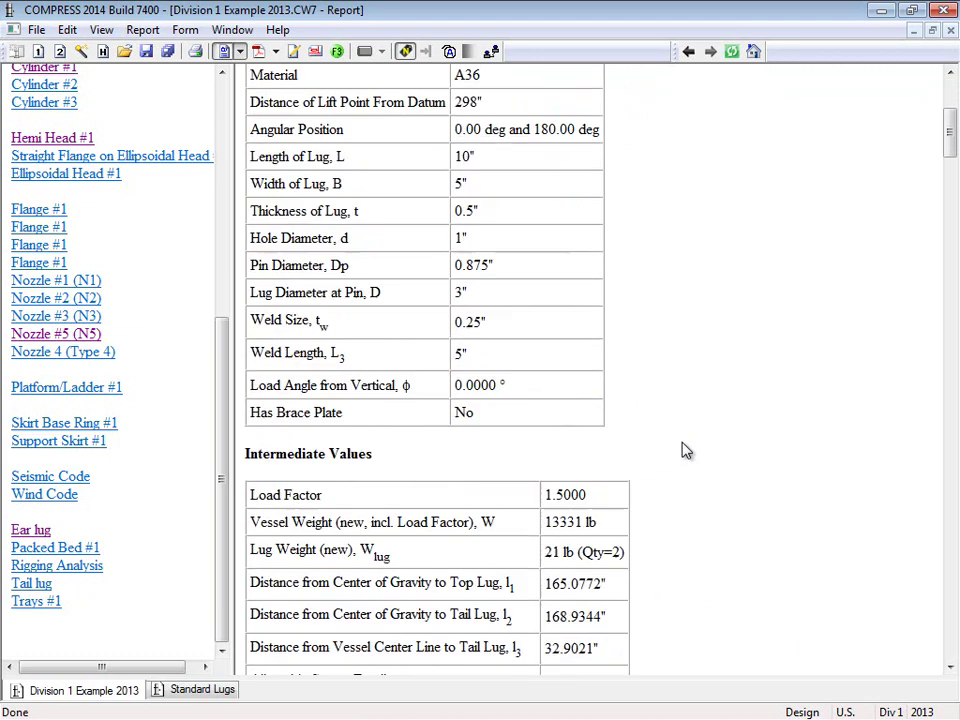
scroll(686, 451, "down", 10)
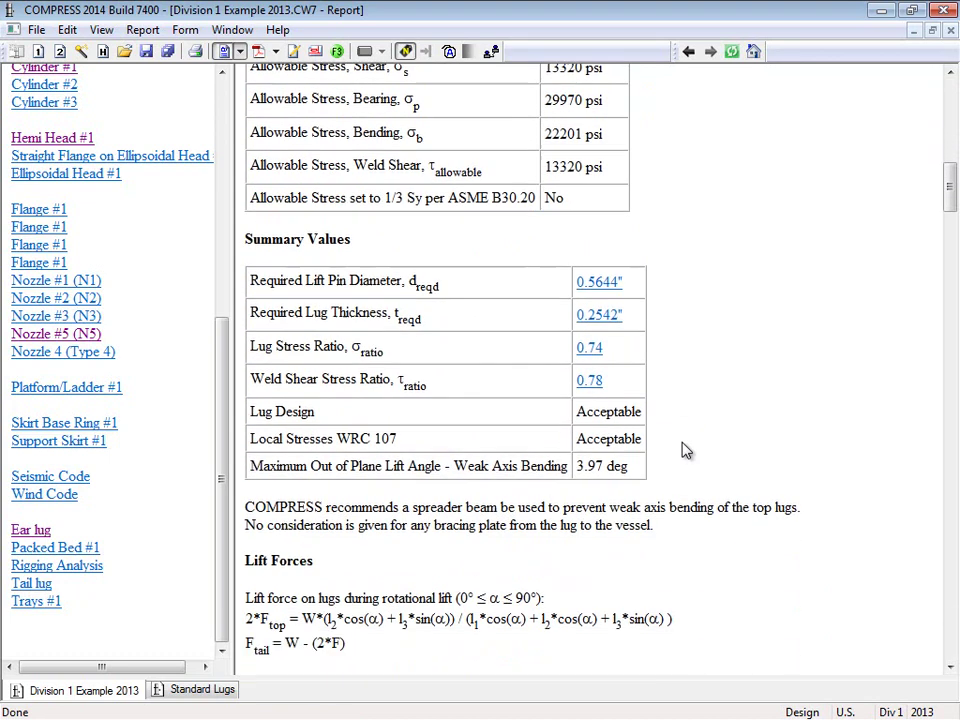
scroll(686, 451, "down", 3)
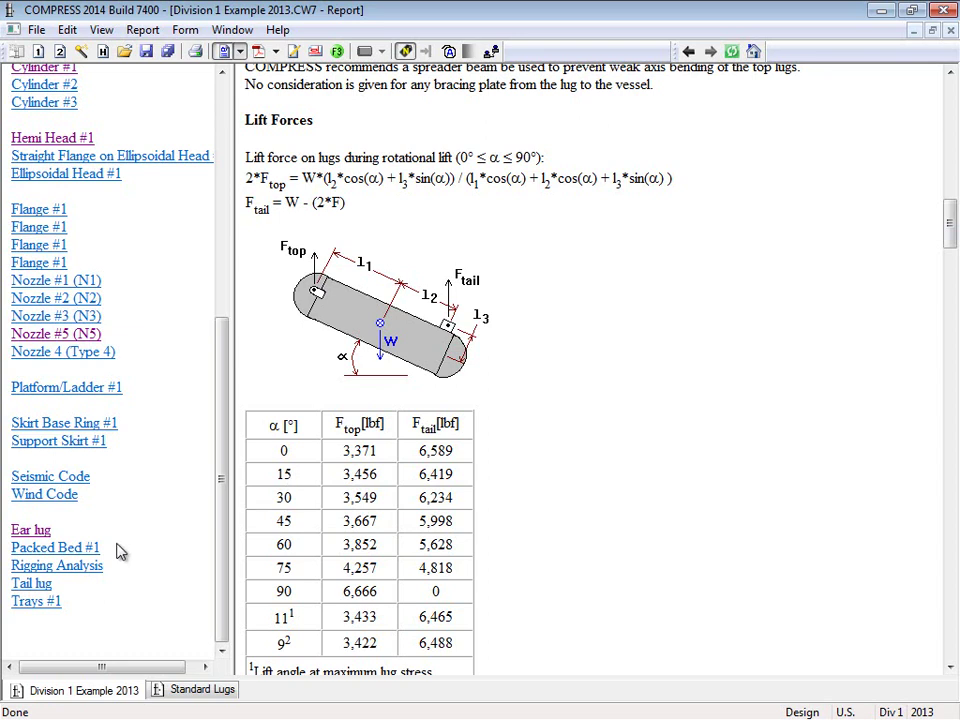
Show the Rigging Analysis section and scroll through the shear, moment and stress results for points A–K.
left_click(88, 567)
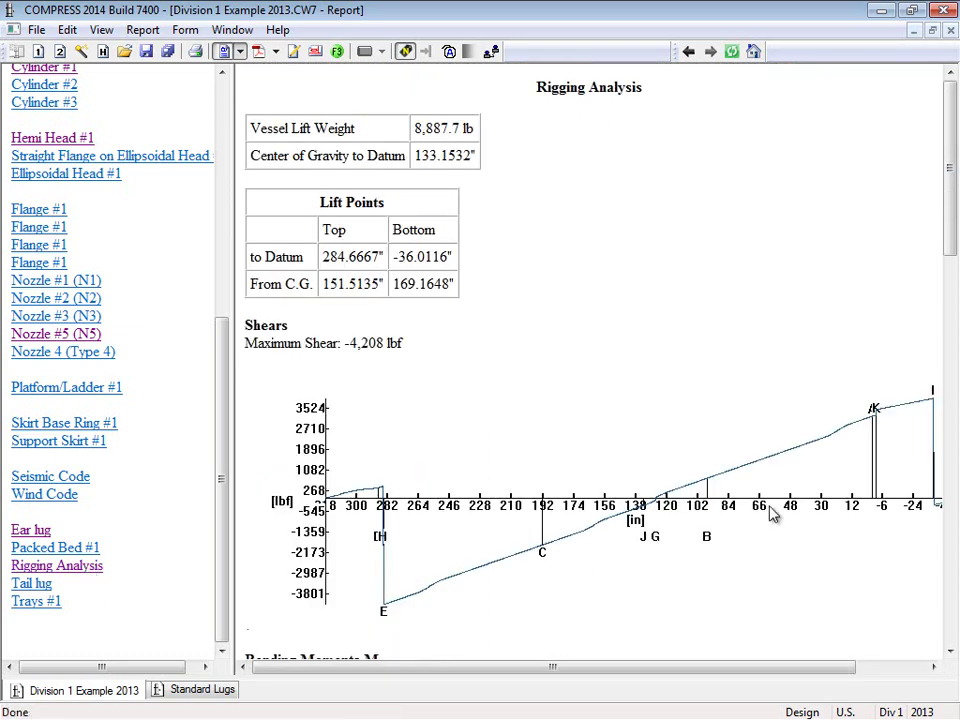
scroll(748, 333, "down", 3)
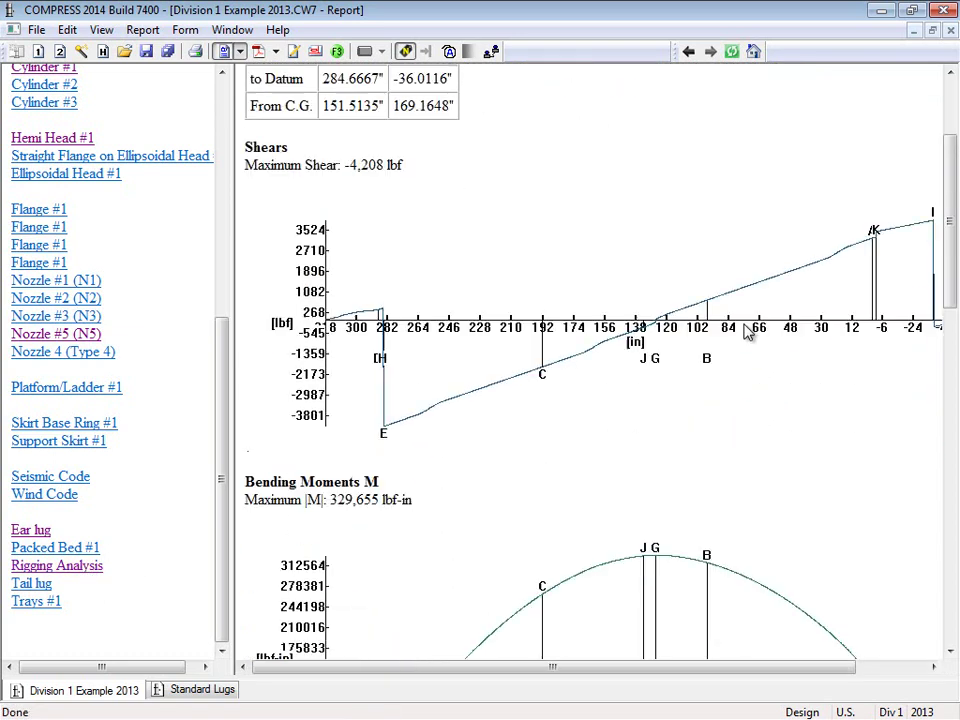
scroll(748, 333, "down", 3)
scroll(748, 333, "down", 6)
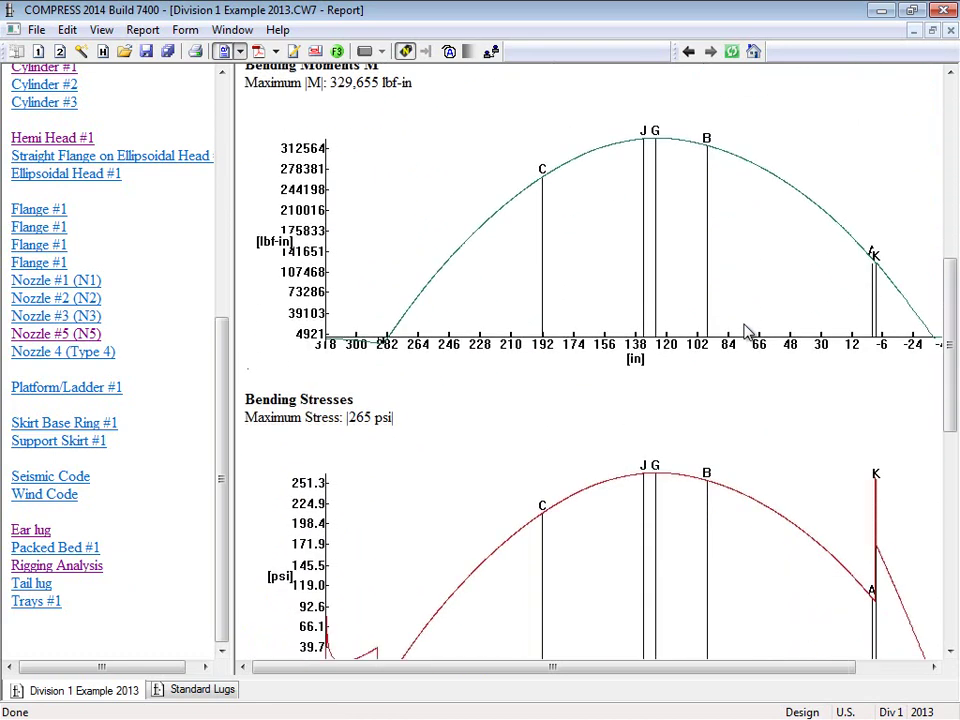
scroll(748, 333, "down", 4)
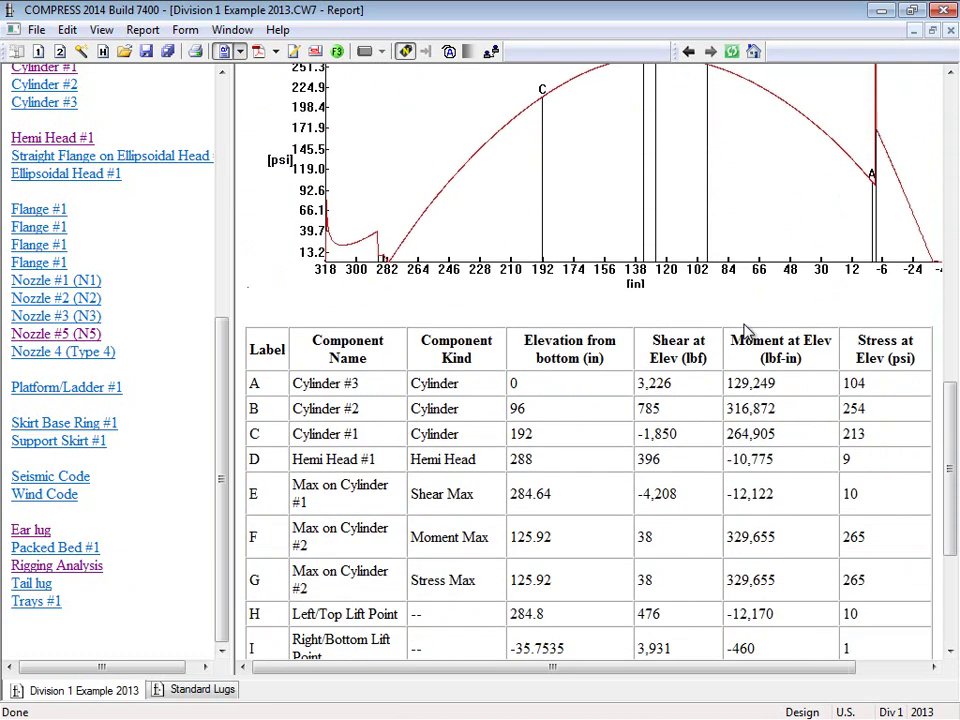
scroll(745, 325, "down", 3)
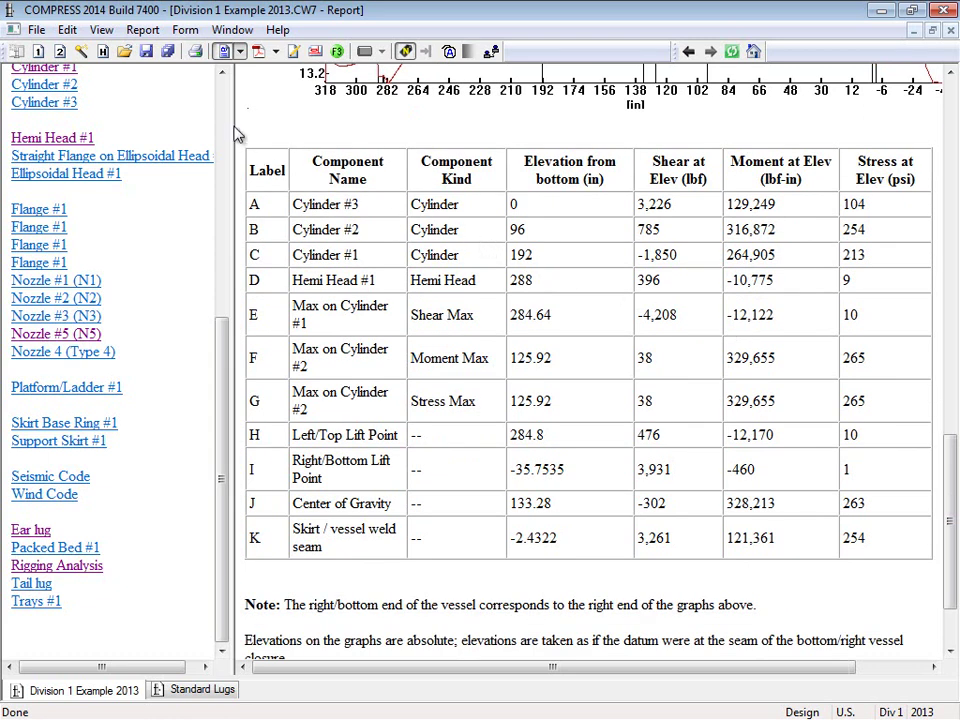
Close the report to return to the tower's 3D model view.
left_click(225, 52)
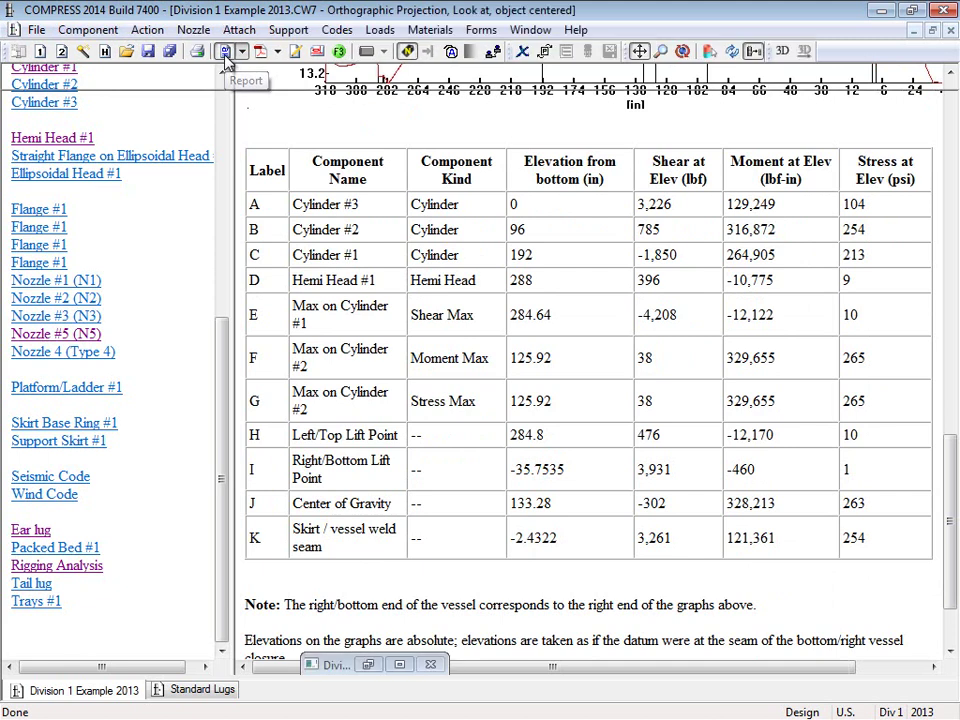